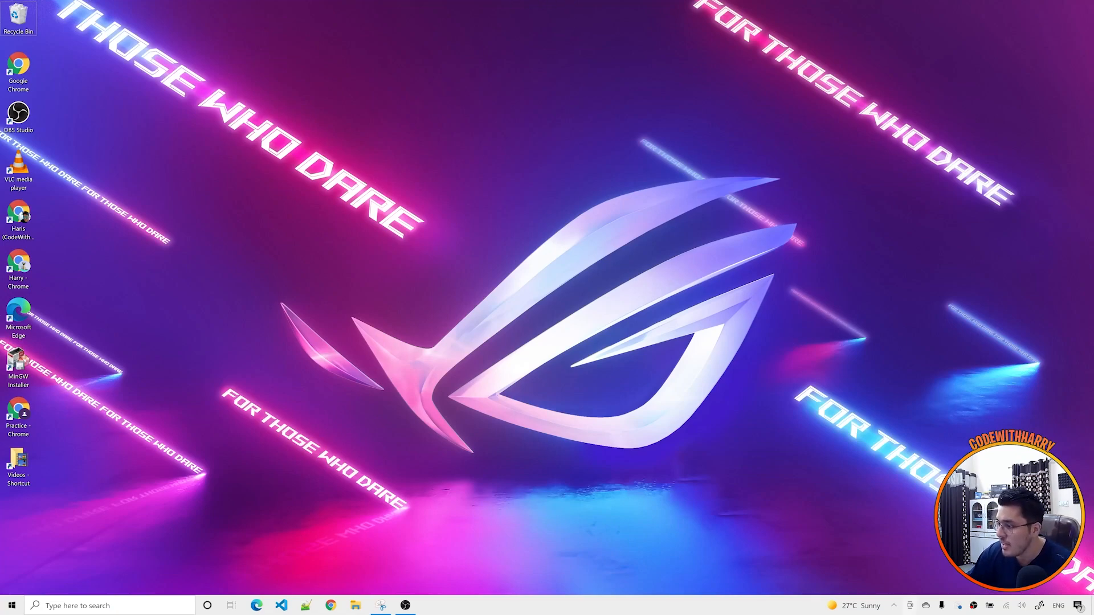
Start the Windows 11 upgrade from Windows Update, accepting the license terms, and turn on automatic active hours adjustment.
{"action": "key", "text": "super+i"}
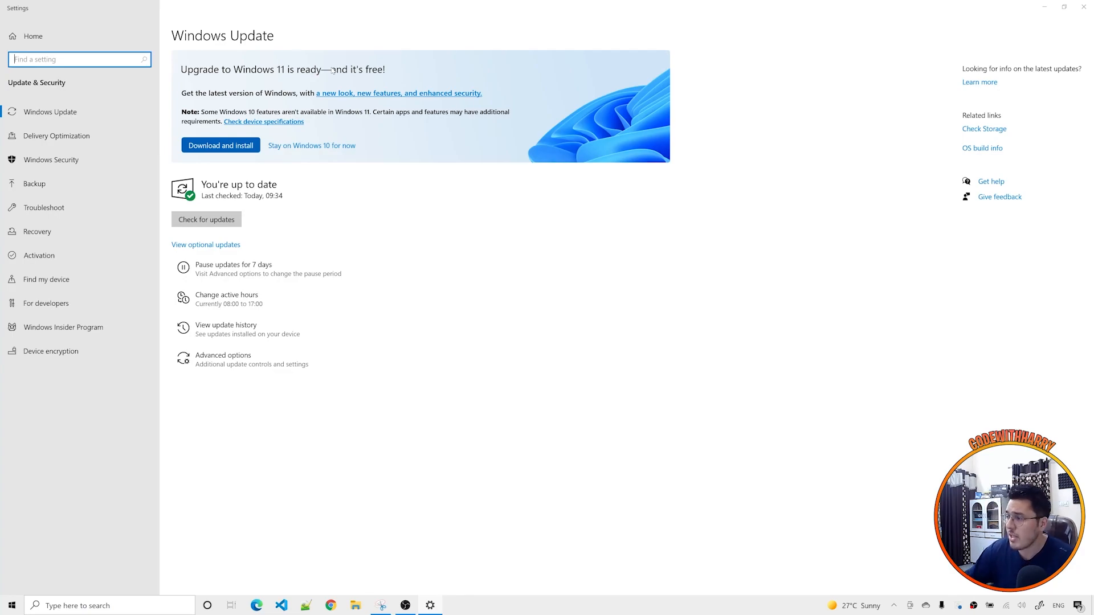
{"action": "left_click", "coordinate": [1045, 7]}
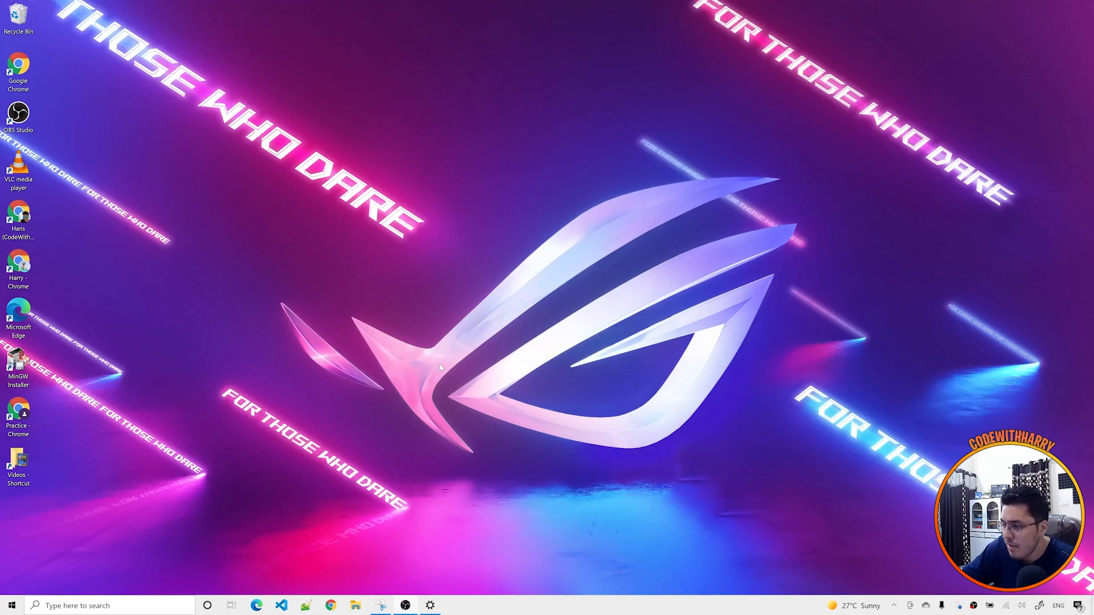
{"action": "left_click", "coordinate": [430, 605]}
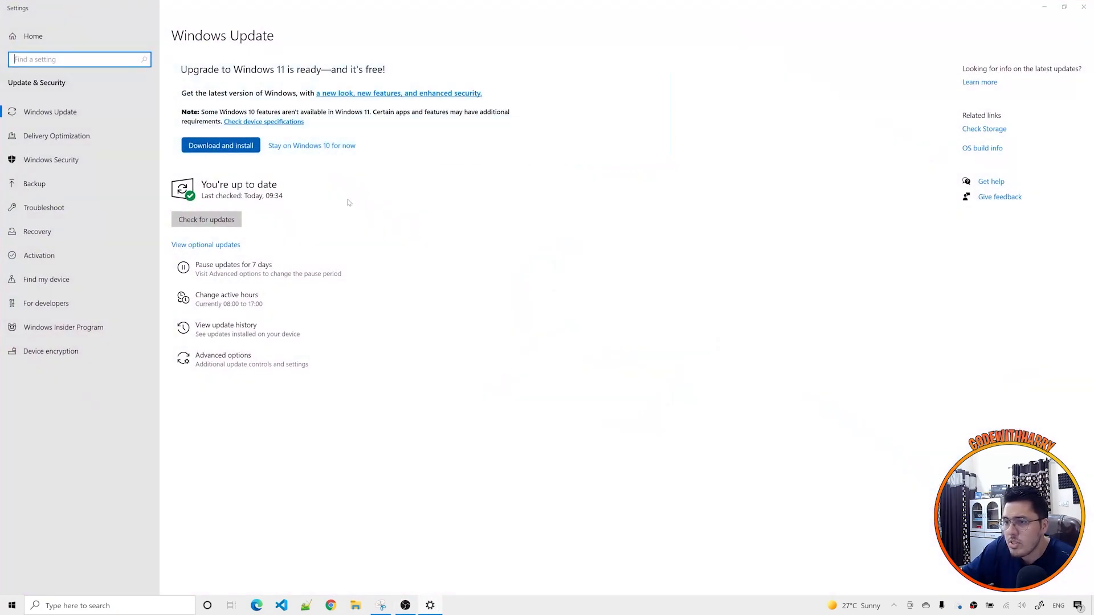
{"action": "left_click", "coordinate": [228, 146]}
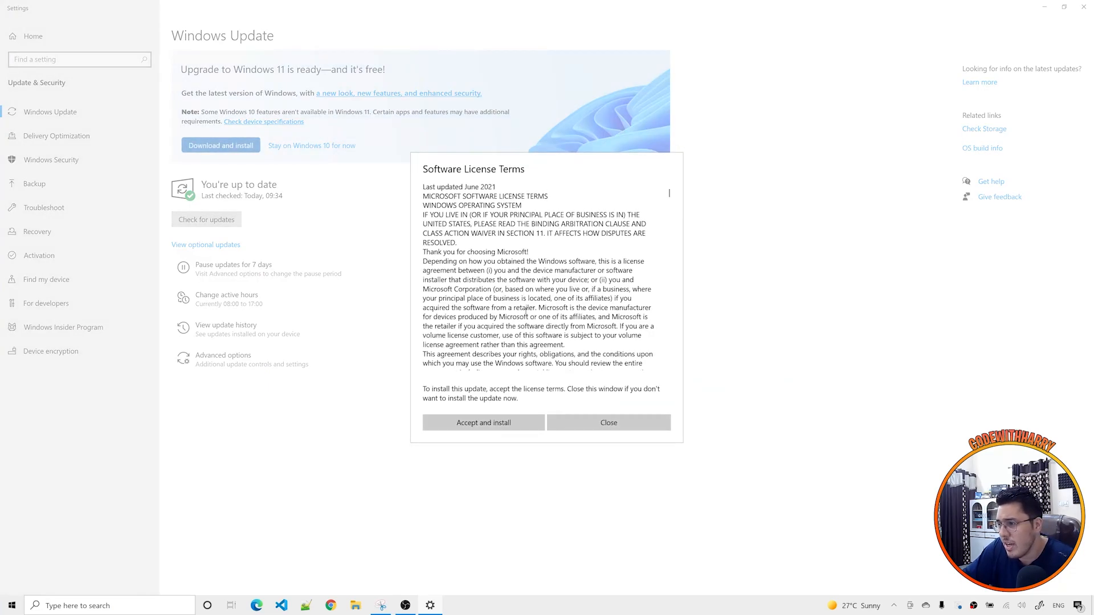
{"action": "scroll", "coordinate": [526, 313], "scroll_direction": "down", "scroll_amount": 10}
{"action": "scroll", "coordinate": [672, 205], "scroll_direction": "down", "scroll_amount": 15}
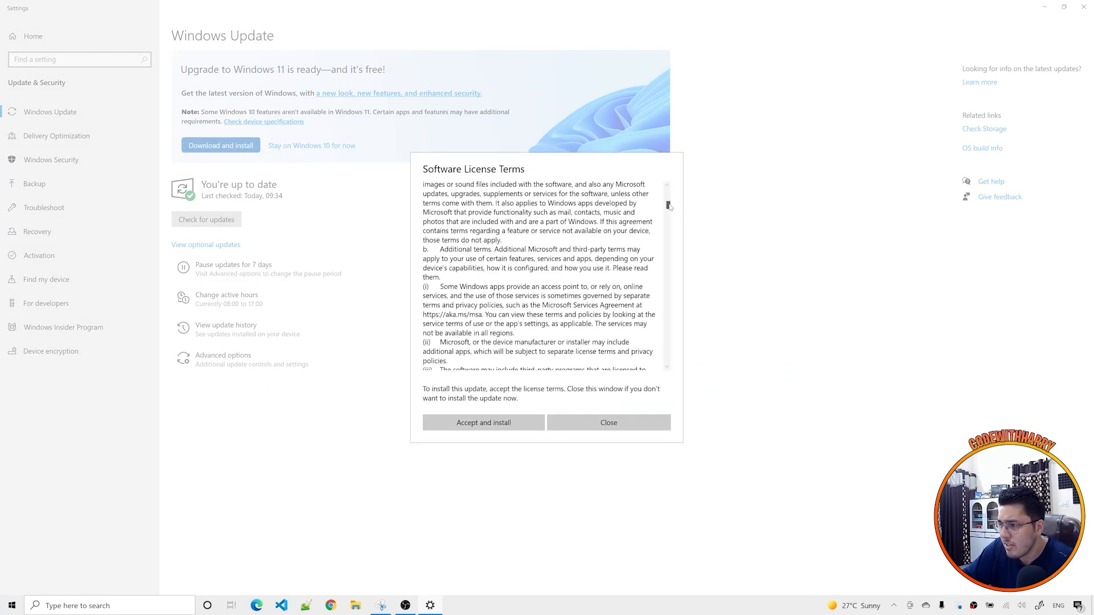
{"action": "left_click", "coordinate": [501, 424]}
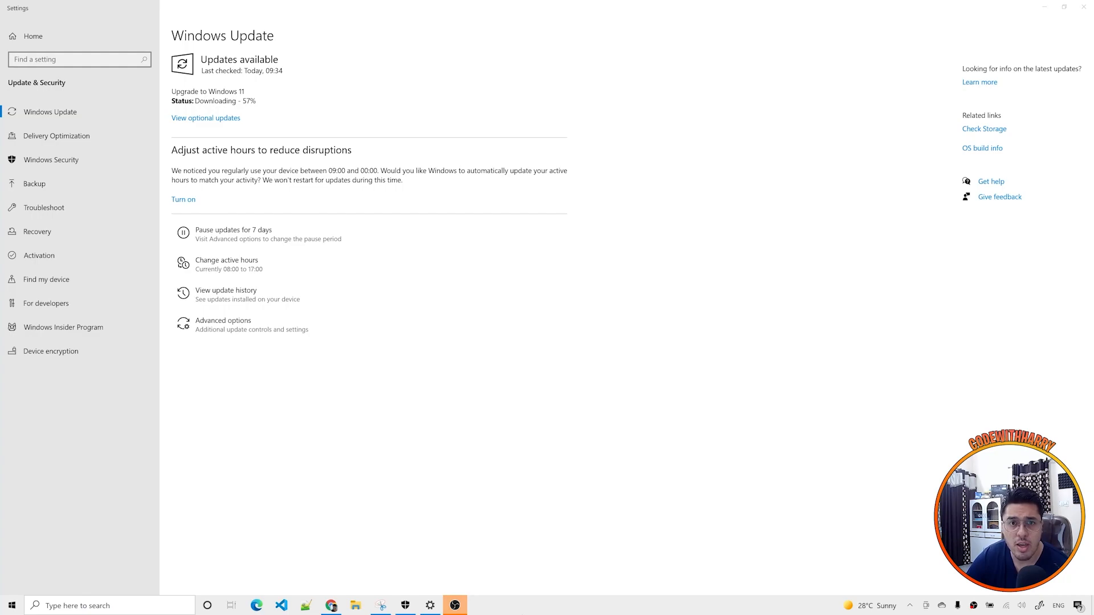
{"action": "left_click", "coordinate": [184, 199]}
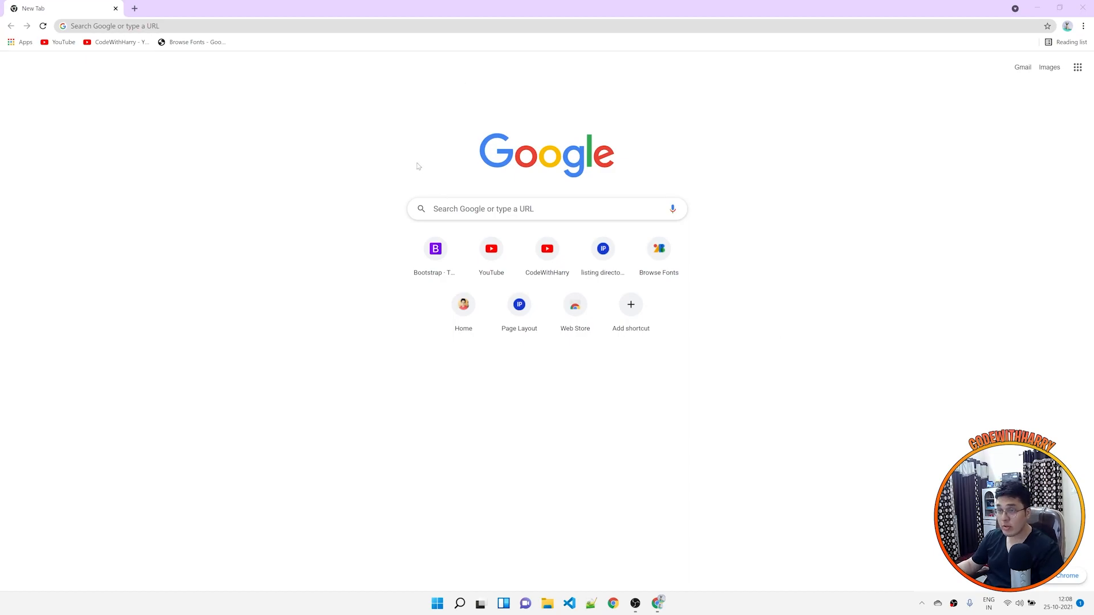
Search the web for startallback and open the official startallback.com page in a new browser tab.
{"action": "left_click", "coordinate": [196, 23]}
{"action": "type", "text": "startallback"}
{"action": "key", "text": "Return"}
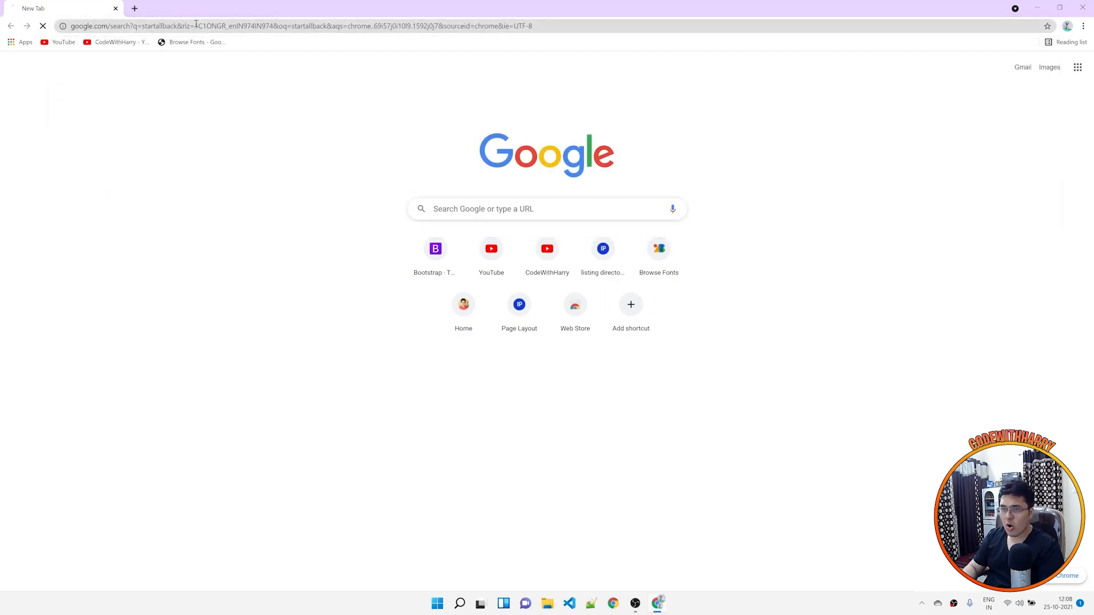
{"action": "middle_click", "coordinate": [336, 164]}
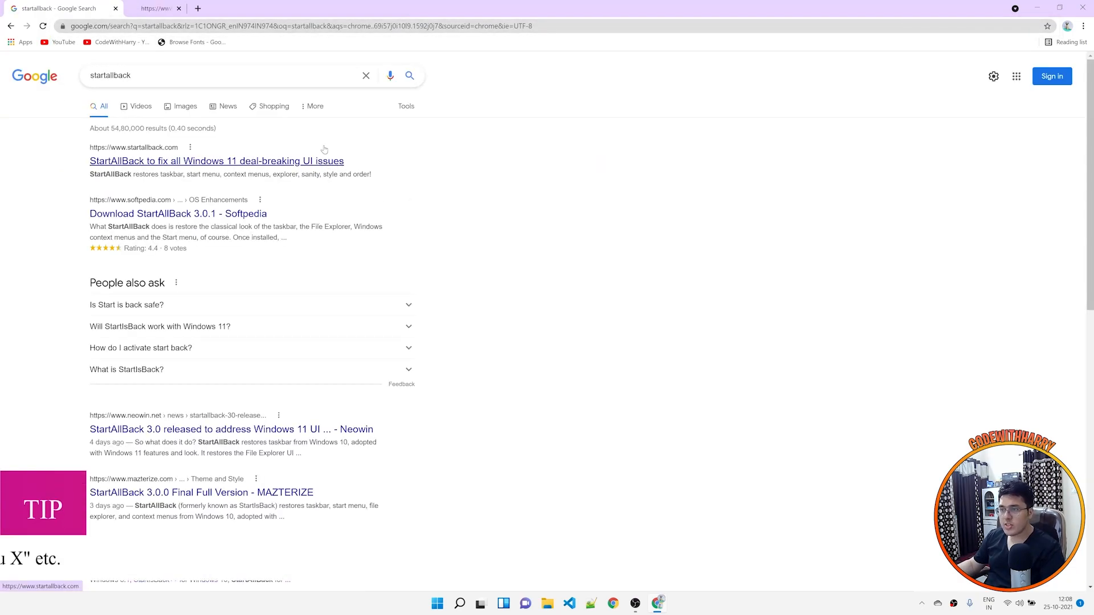
{"action": "key", "text": "ctrl+Tab"}
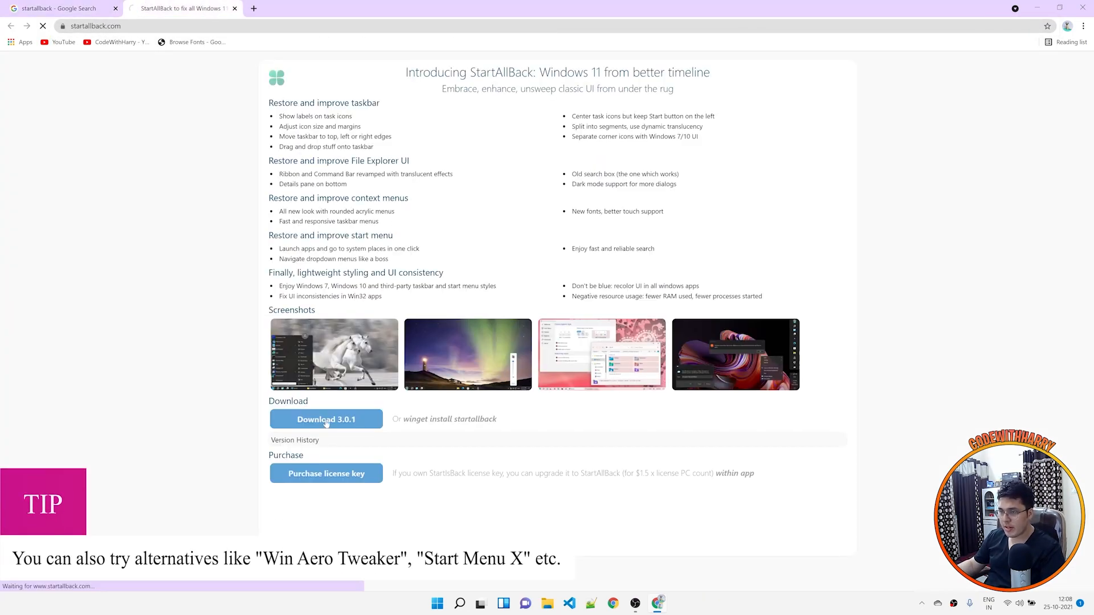
Download StartAllBack 3.0.1, install it for the current user only, and bring its configuration window into view.
{"action": "left_click", "coordinate": [327, 420]}
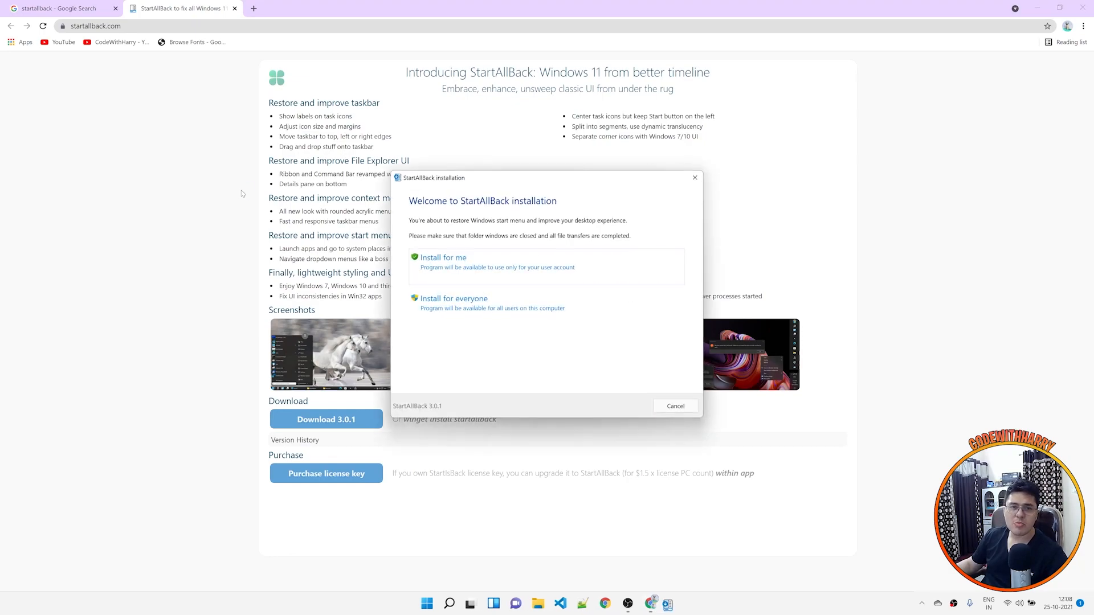
{"action": "left_click", "coordinate": [564, 265]}
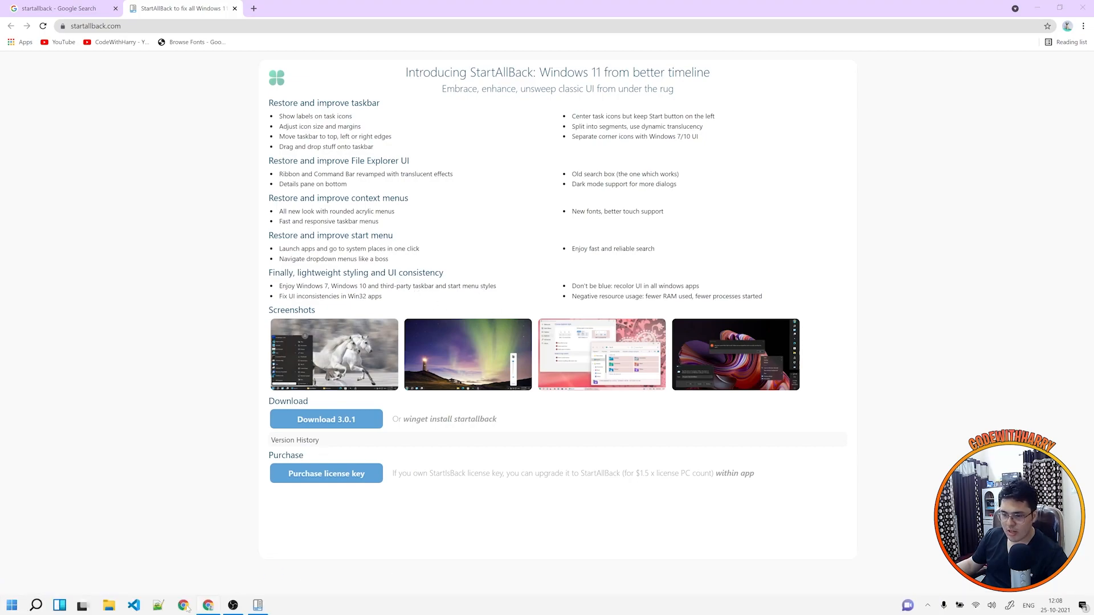
{"action": "left_click", "coordinate": [262, 609]}
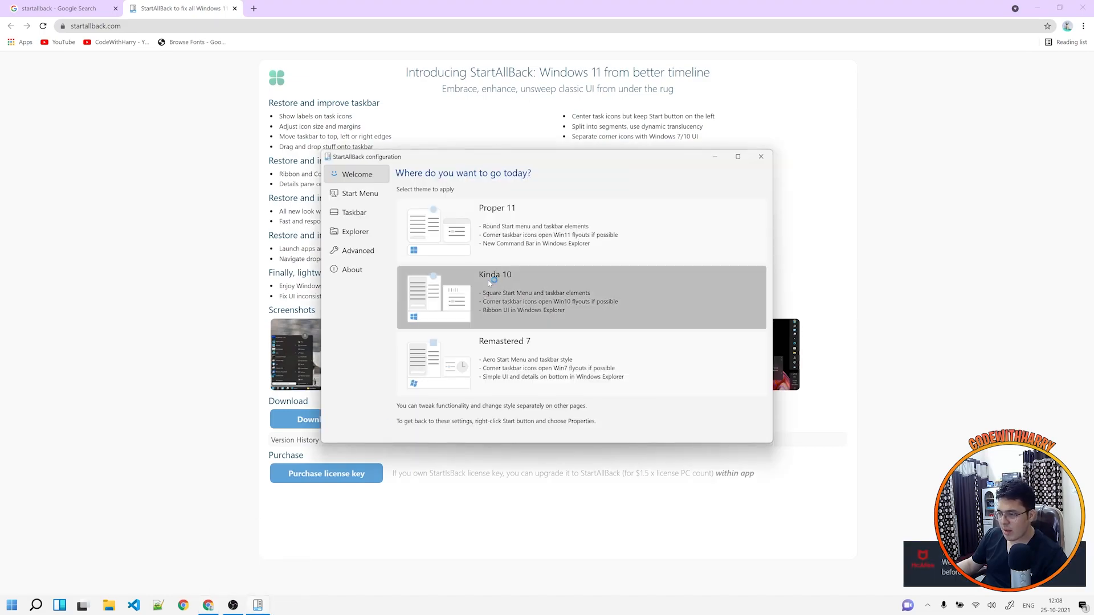
{"action": "left_click_drag", "start_coordinate": [556, 169], "coordinate": [385, 143]}
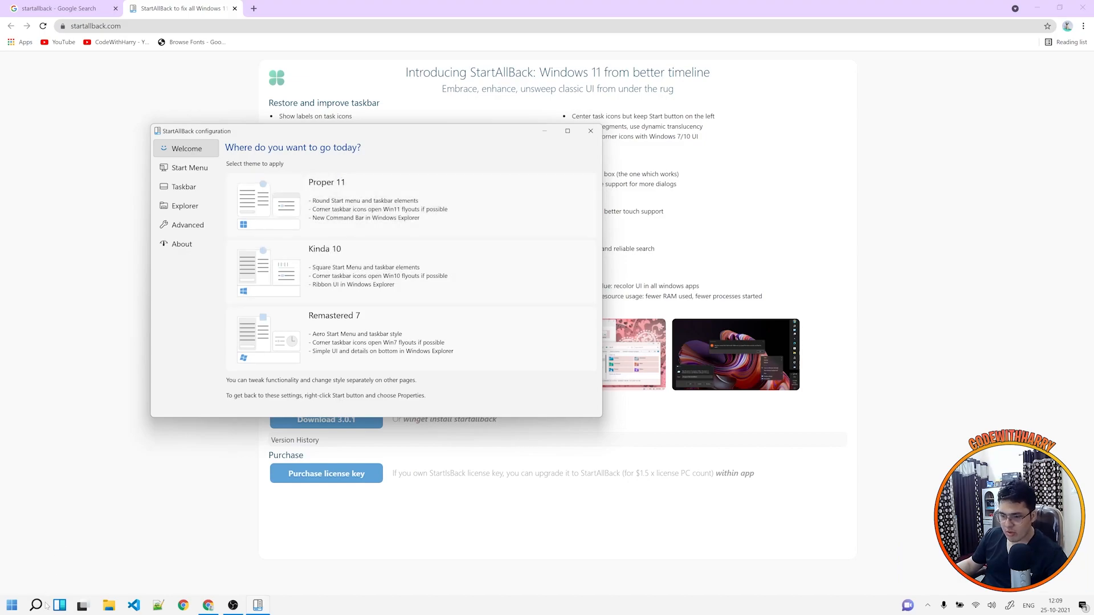
Check the classic context menus in File Explorer, in This PC and on the OS (C:) drive.
{"action": "left_click", "coordinate": [108, 605]}
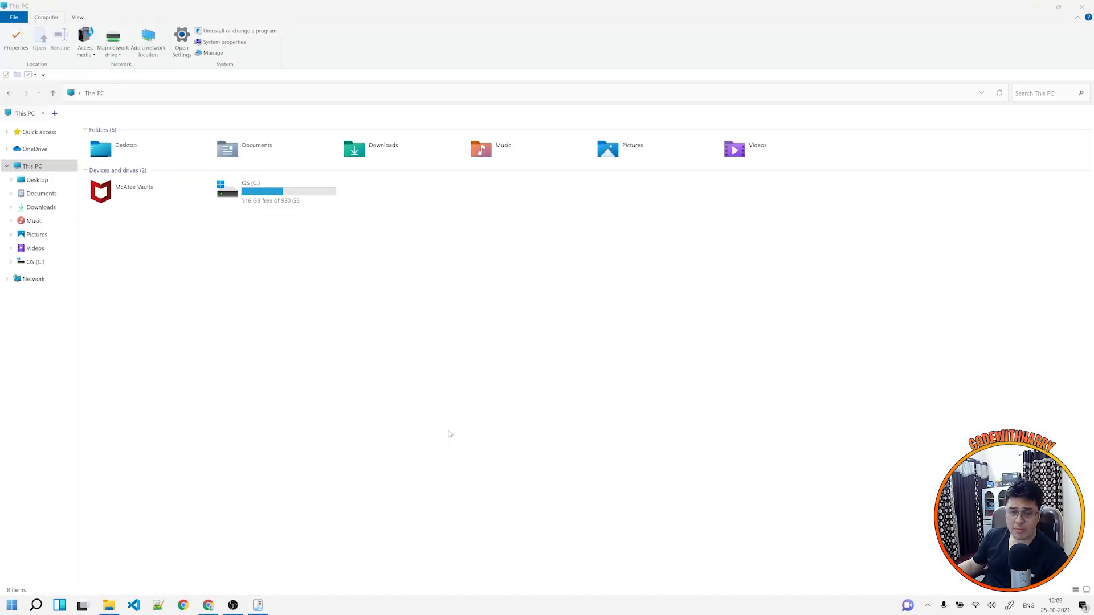
{"action": "right_click", "coordinate": [415, 306]}
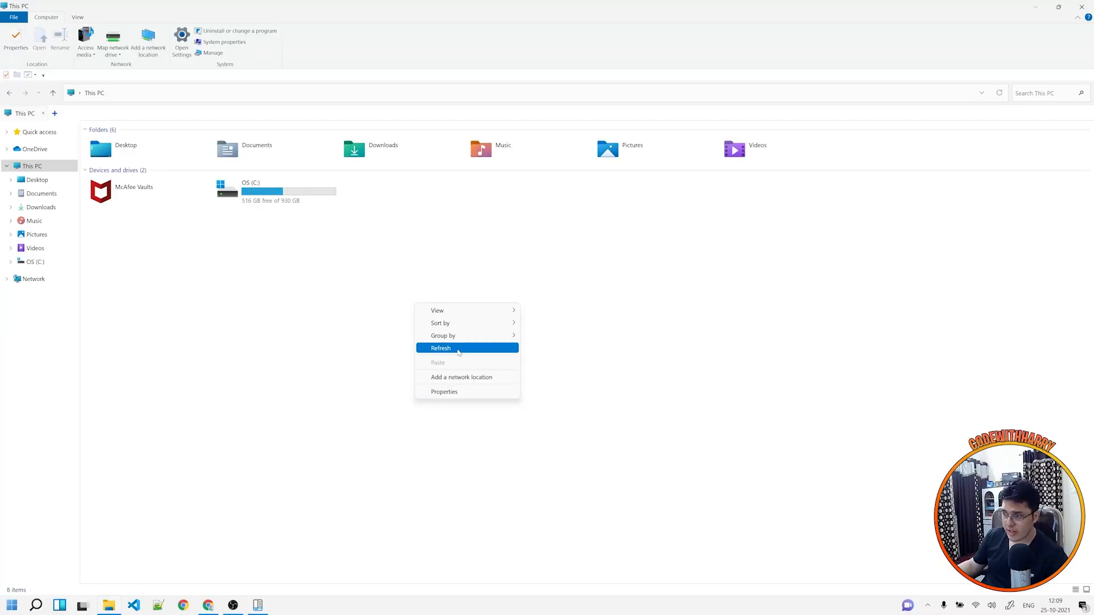
{"action": "left_click", "coordinate": [459, 352]}
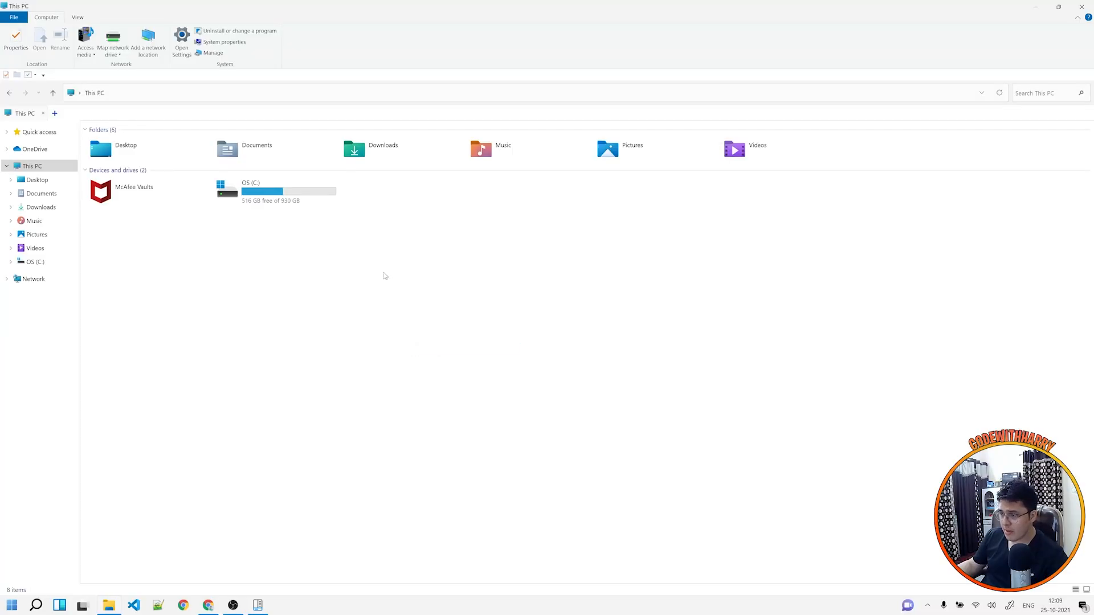
{"action": "right_click", "coordinate": [386, 276]}
{"action": "left_click", "coordinate": [361, 274]}
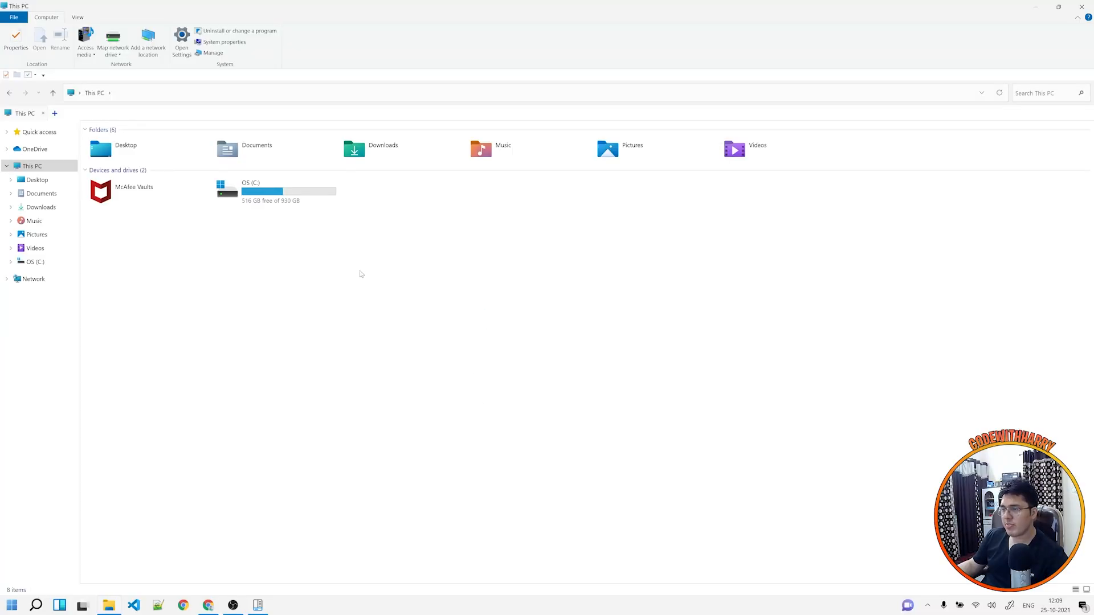
{"action": "double_click", "coordinate": [266, 192]}
{"action": "right_click", "coordinate": [523, 339]}
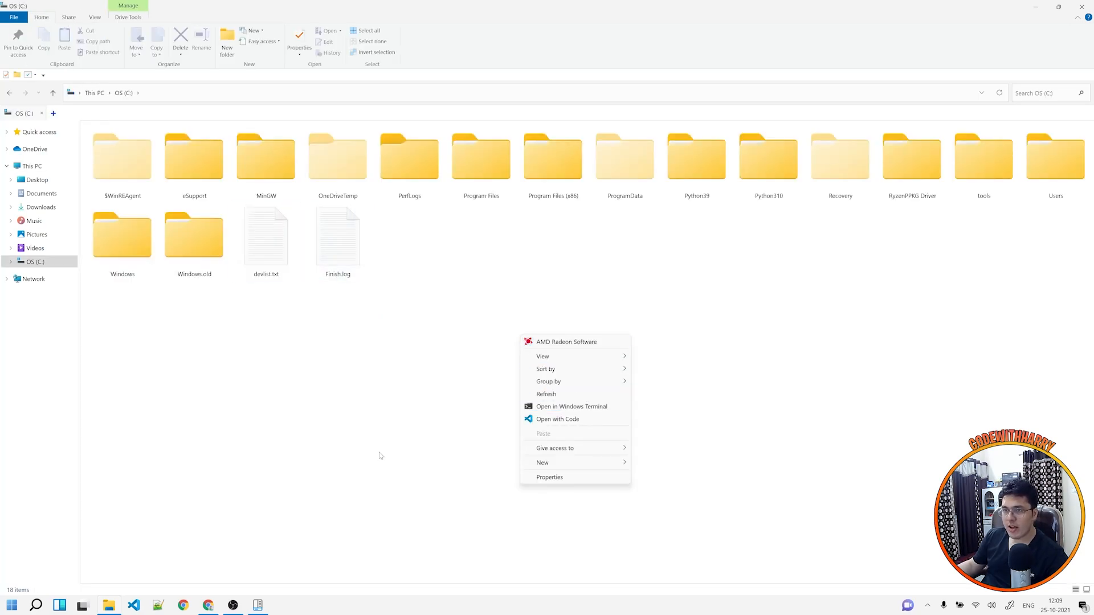
{"action": "left_click", "coordinate": [360, 402]}
Look through the Share, Home and View ribbon commands in the OS (C:) Explorer window.
{"action": "left_click", "coordinate": [68, 18]}
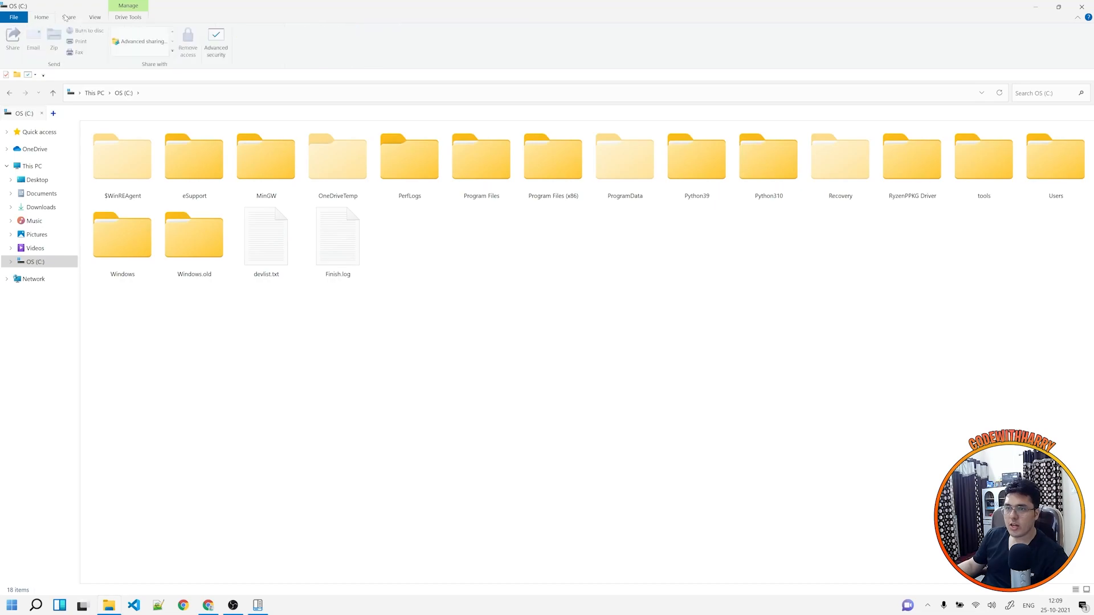
{"action": "left_click", "coordinate": [41, 17]}
{"action": "left_click", "coordinate": [70, 19]}
{"action": "left_click", "coordinate": [89, 21]}
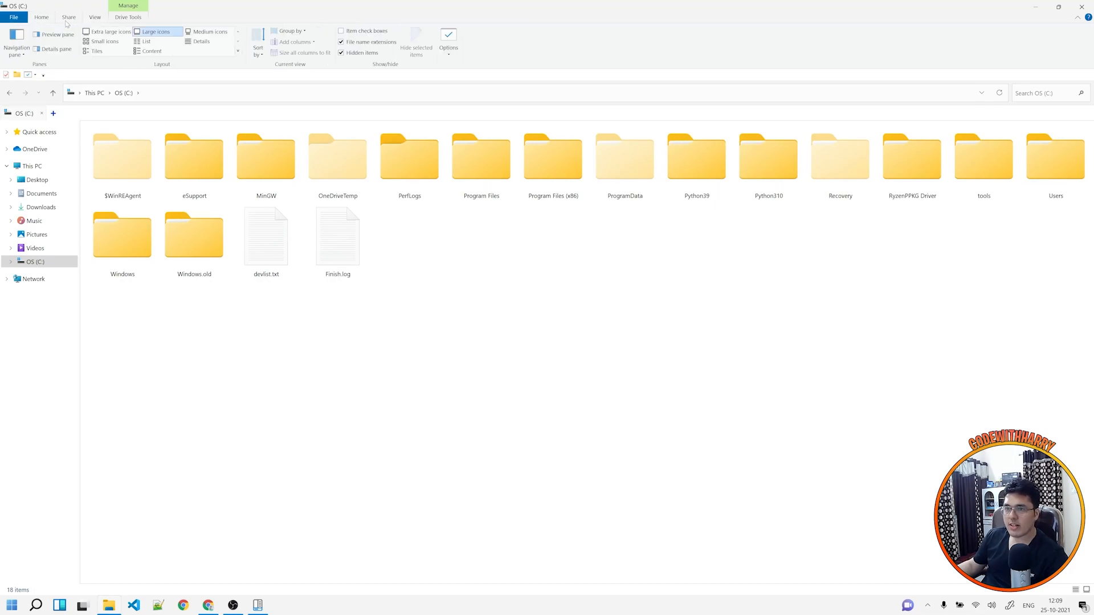
{"action": "left_click", "coordinate": [52, 22]}
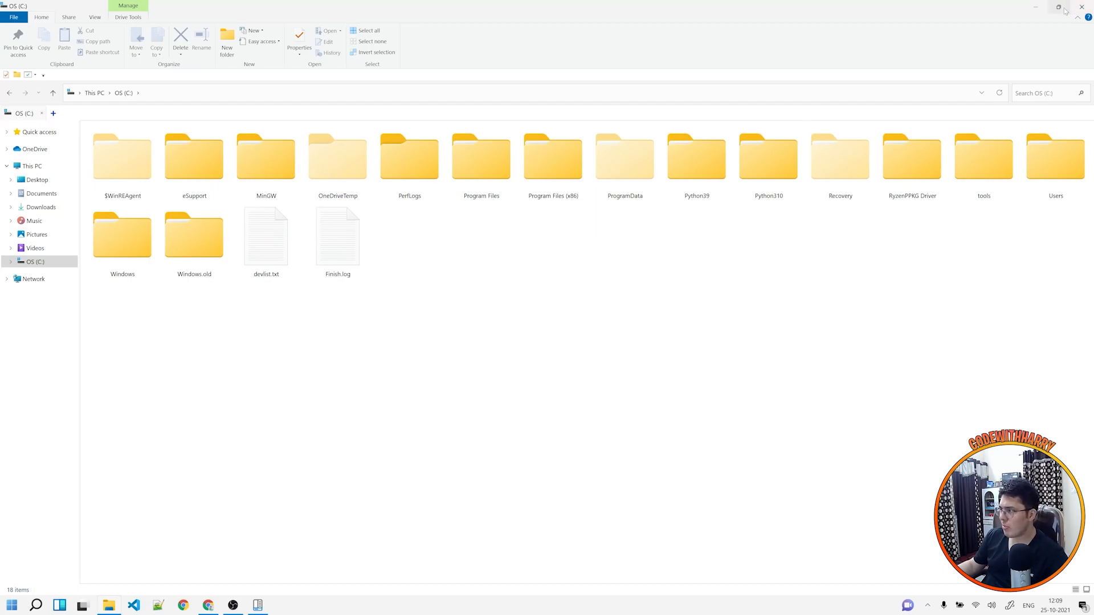
{"action": "mouse_move", "coordinate": [1060, 10]}
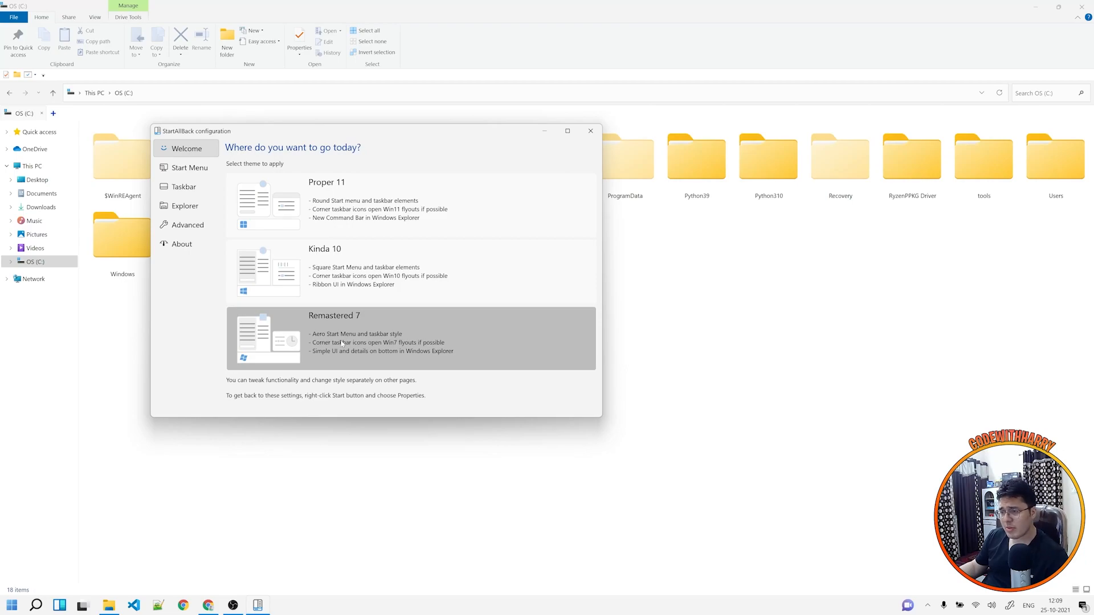
Enable large icons for All Programs in the StartAllBack Start menu settings.
{"action": "left_click", "coordinate": [189, 174]}
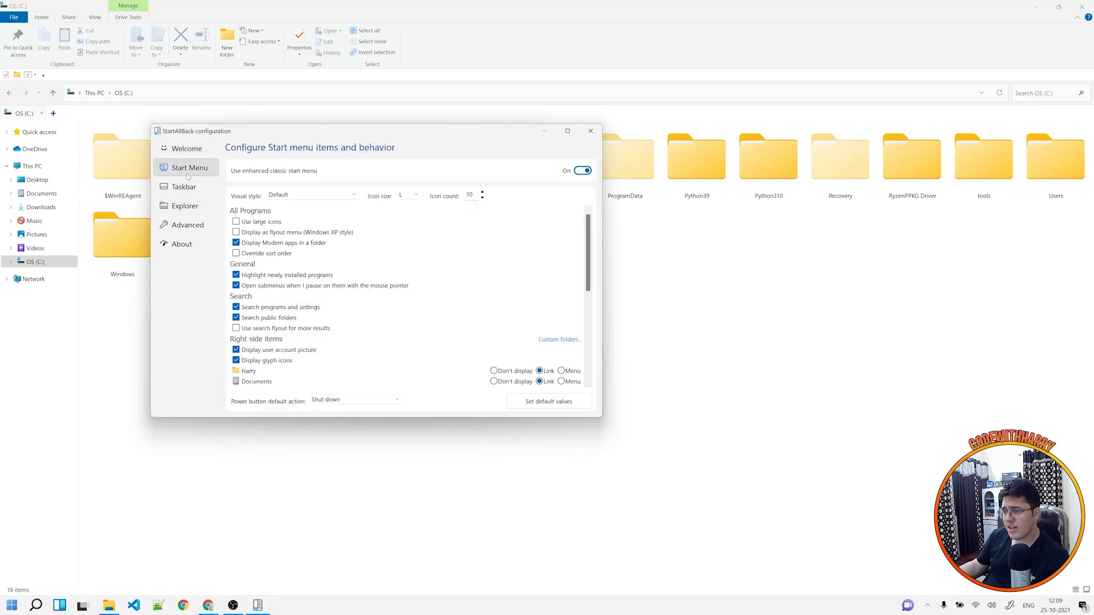
{"action": "left_click", "coordinate": [278, 225]}
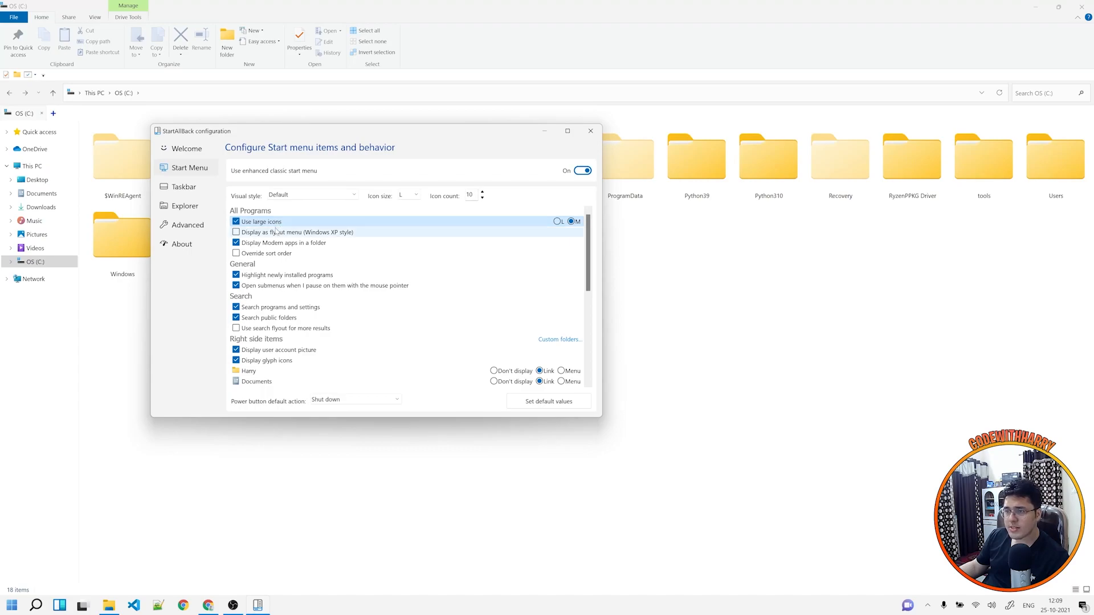
Turn off classic context menus in StartAllBack's Explorer settings and check the resulting context menu and its extra options on OS (C:).
{"action": "left_click", "coordinate": [185, 206]}
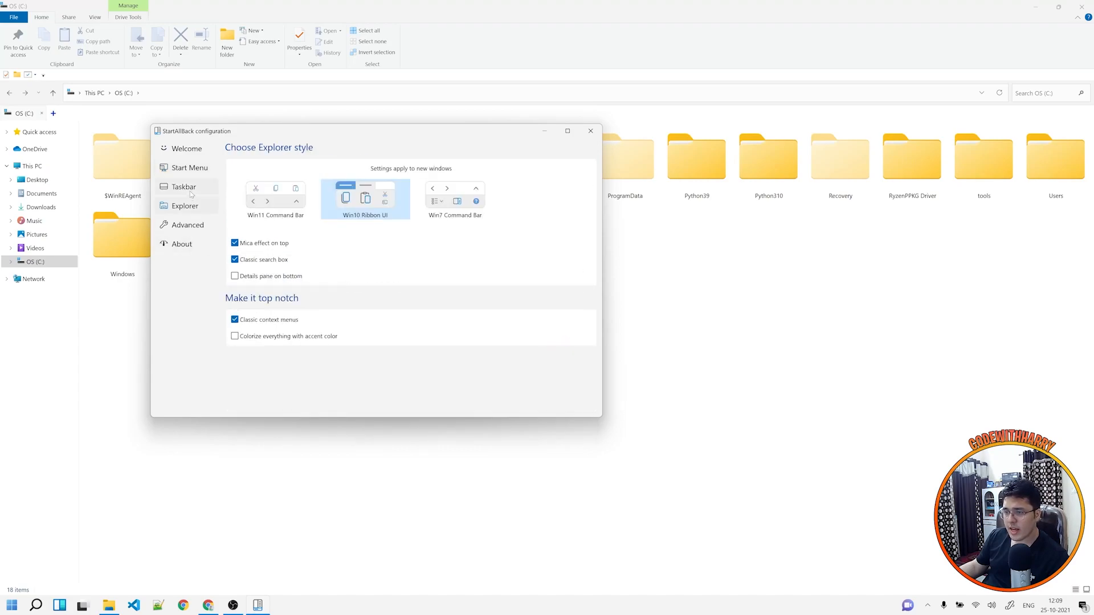
{"action": "left_click", "coordinate": [236, 319]}
{"action": "left_click", "coordinate": [848, 326]}
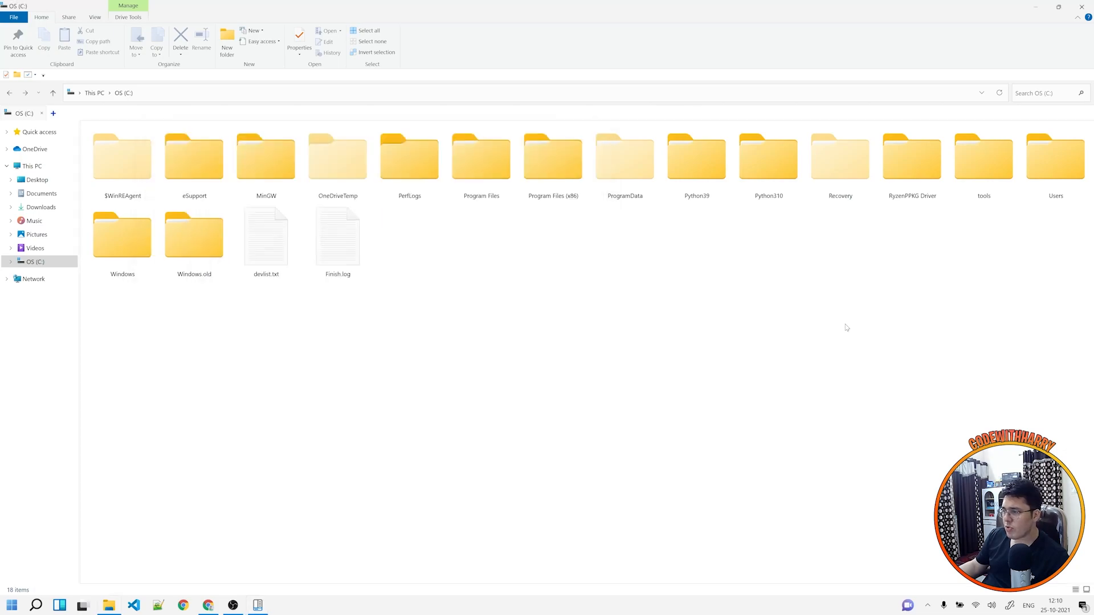
{"action": "right_click", "coordinate": [735, 307]}
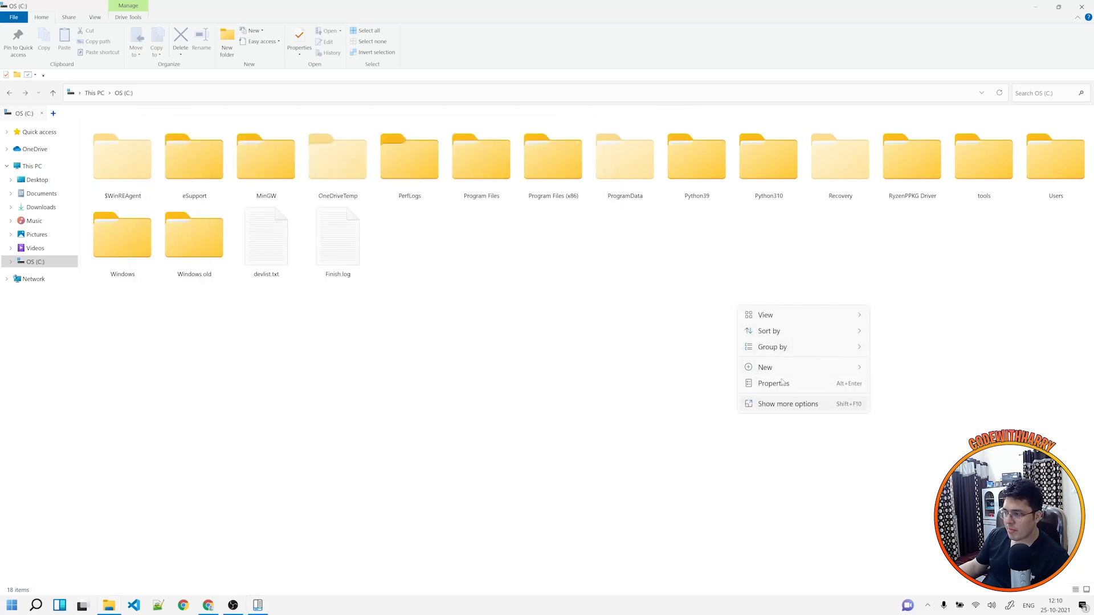
{"action": "right_click", "coordinate": [506, 272]}
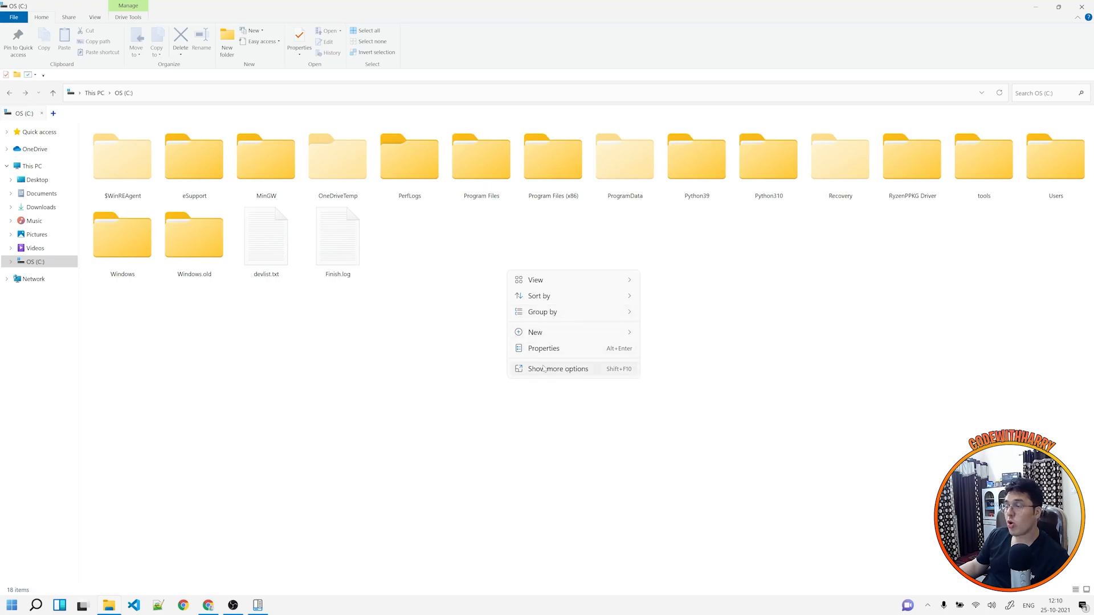
{"action": "left_click", "coordinate": [544, 369]}
{"action": "left_click", "coordinate": [486, 472]}
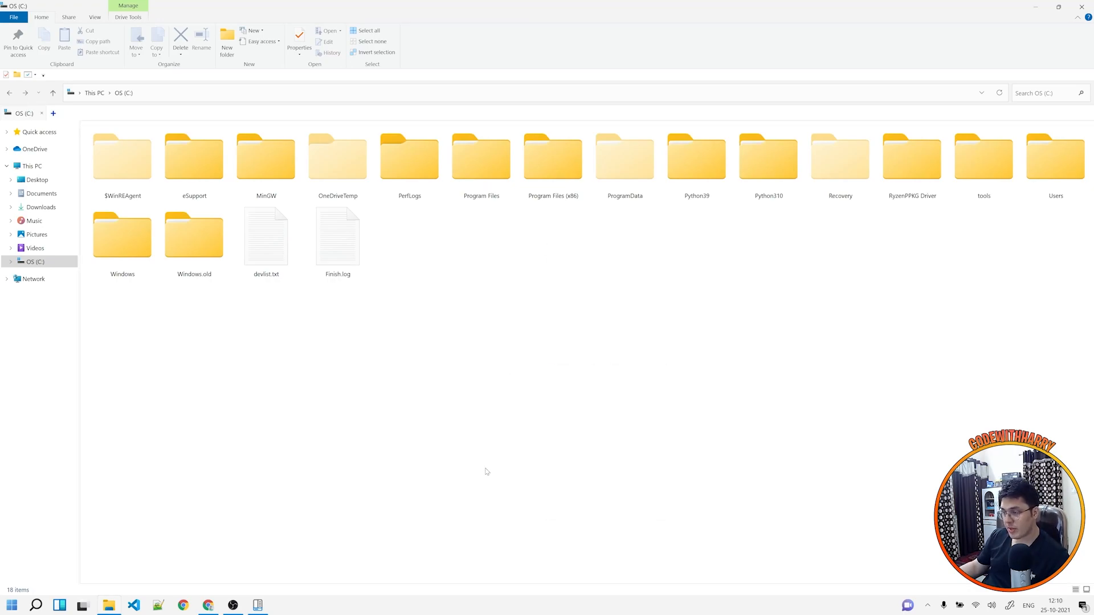
Turn classic context menus back on in StartAllBack's Explorer settings.
{"action": "left_click", "coordinate": [259, 605]}
{"action": "left_click", "coordinate": [236, 322]}
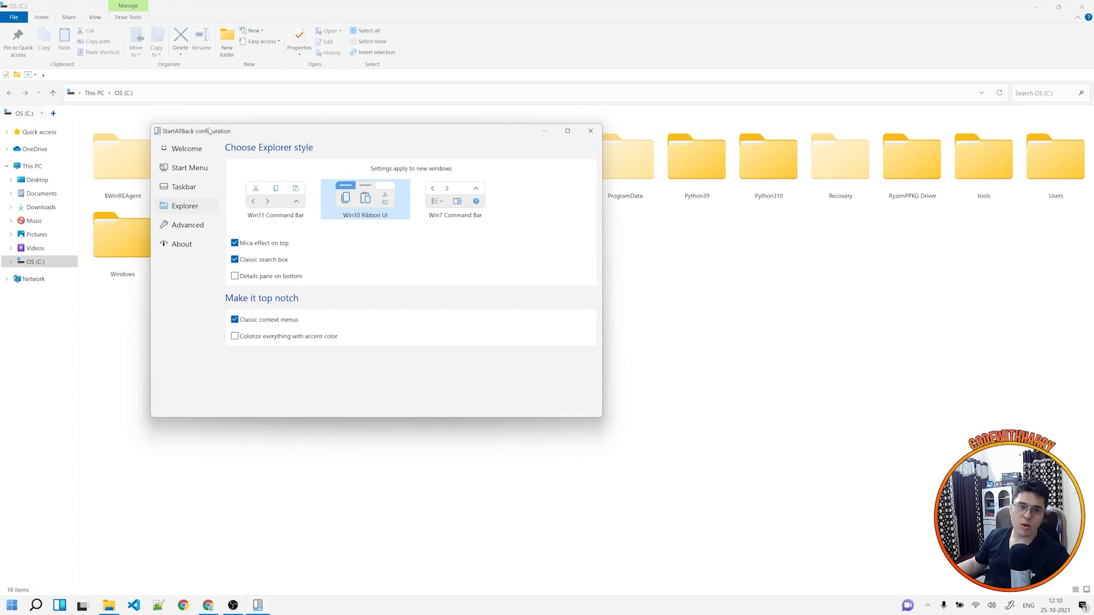
{"action": "left_click", "coordinate": [205, 209]}
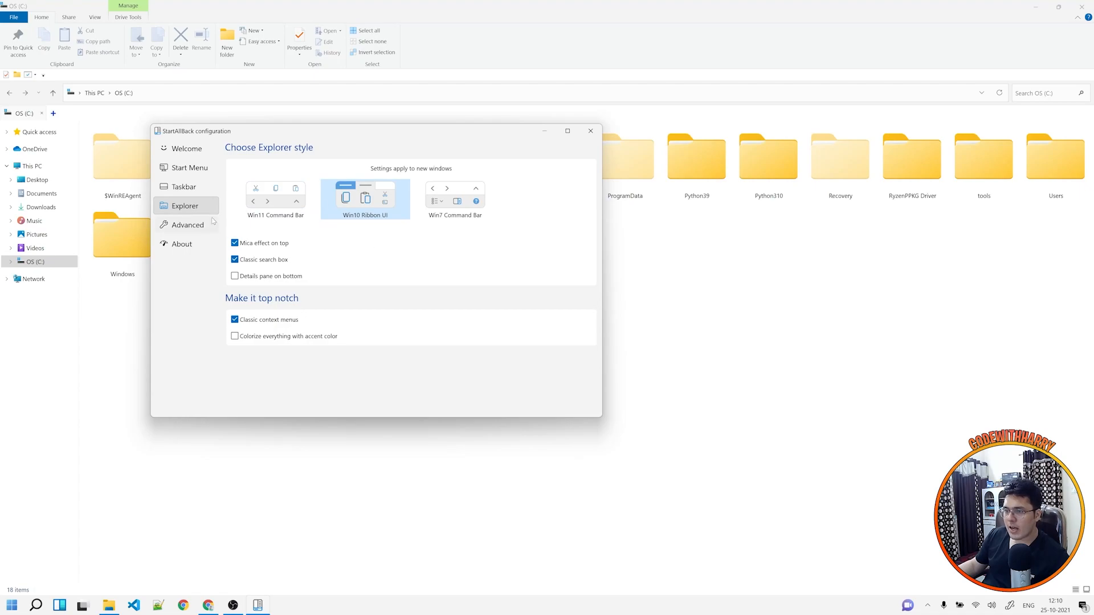
Try custom start menu coloring in StartAllBack's advanced appearance settings, switching the option on and off again.
{"action": "left_click", "coordinate": [212, 222]}
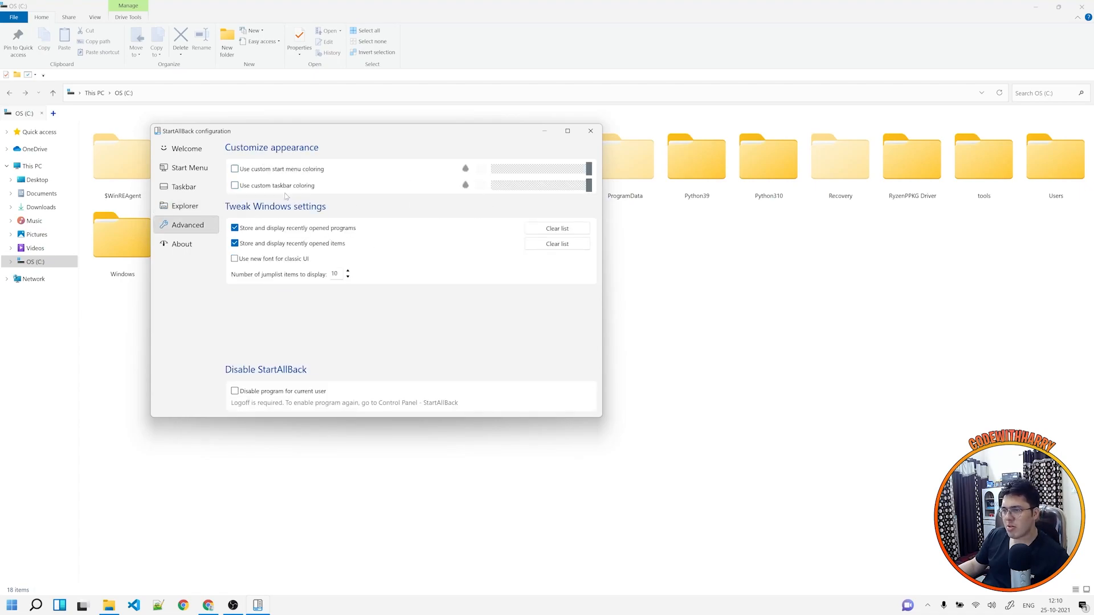
{"action": "left_click", "coordinate": [259, 170]}
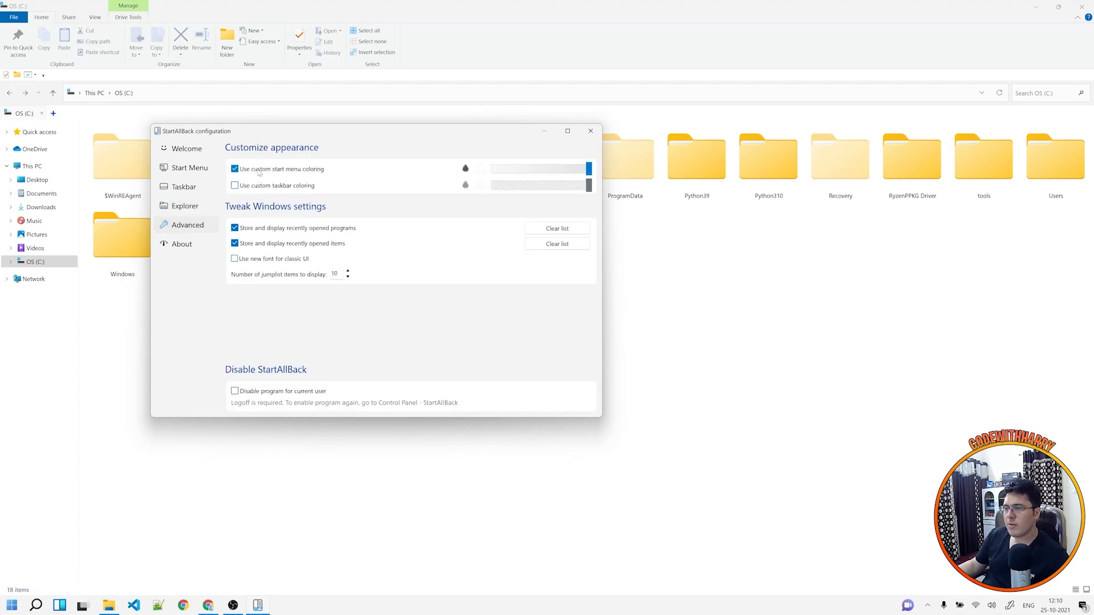
{"action": "left_click", "coordinate": [235, 169]}
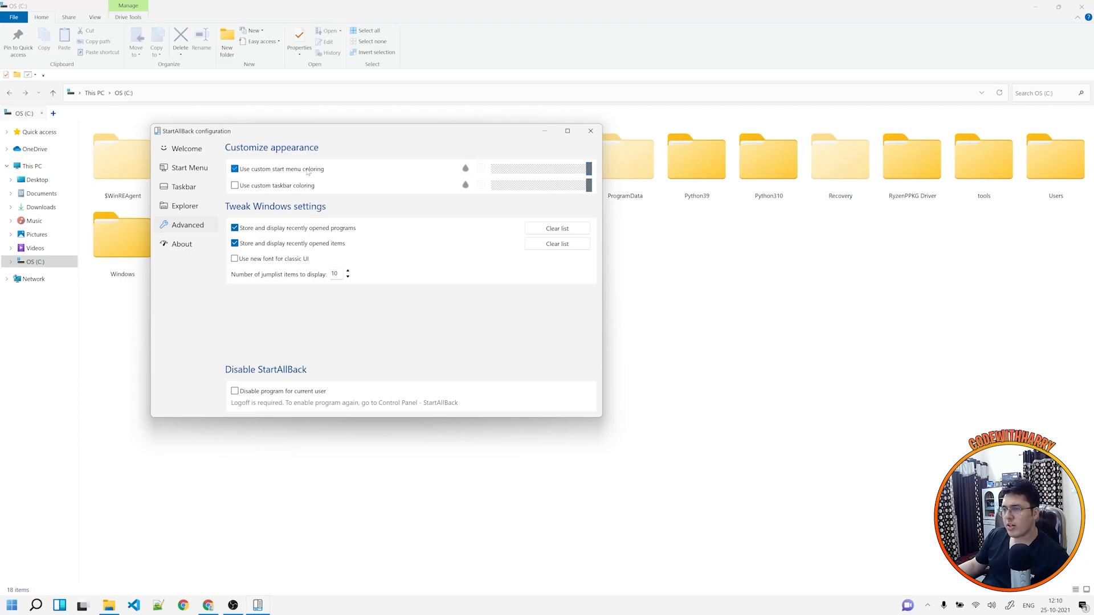
Briefly toggle custom taskbar coloring on and off, and enable custom start menu coloring at its lowest opacity.
{"action": "left_click", "coordinate": [279, 186]}
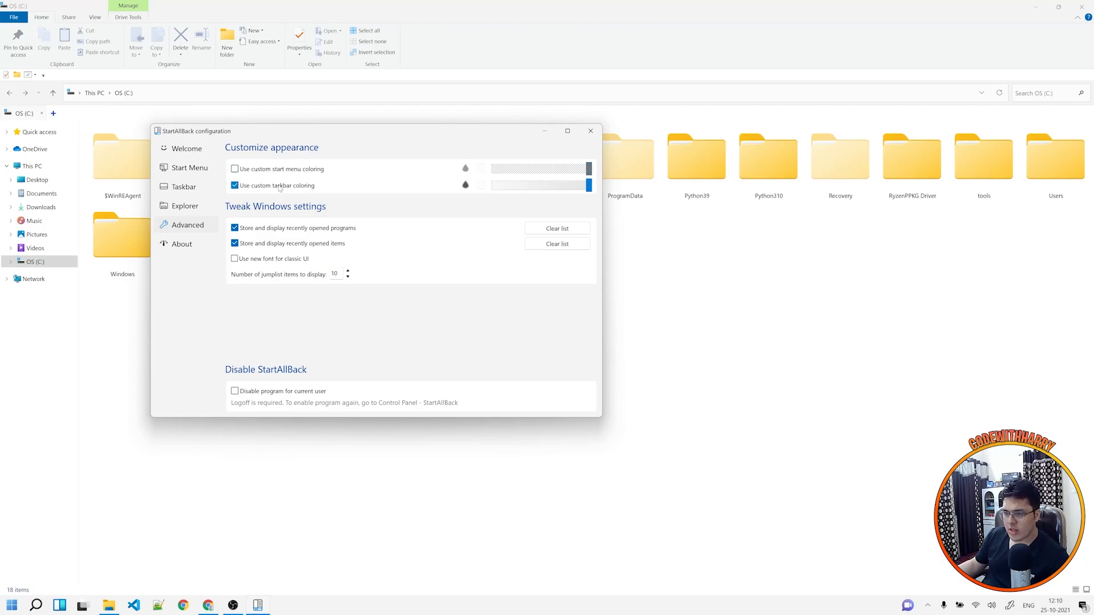
{"action": "left_click", "coordinate": [258, 186]}
{"action": "left_click", "coordinate": [257, 169]}
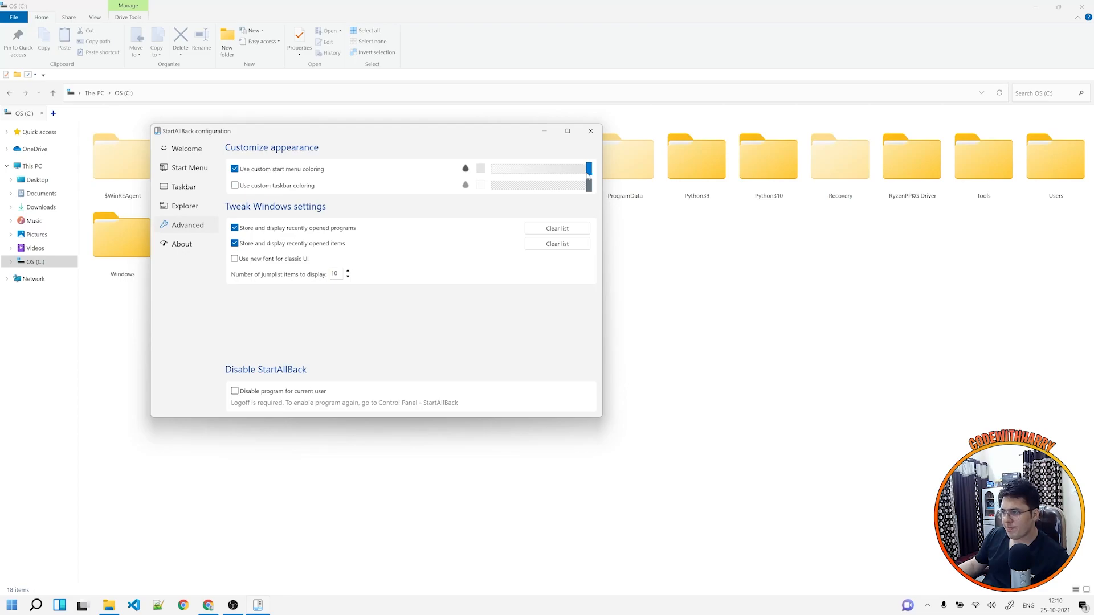
{"action": "left_click_drag", "start_coordinate": [589, 170], "coordinate": [464, 175]}
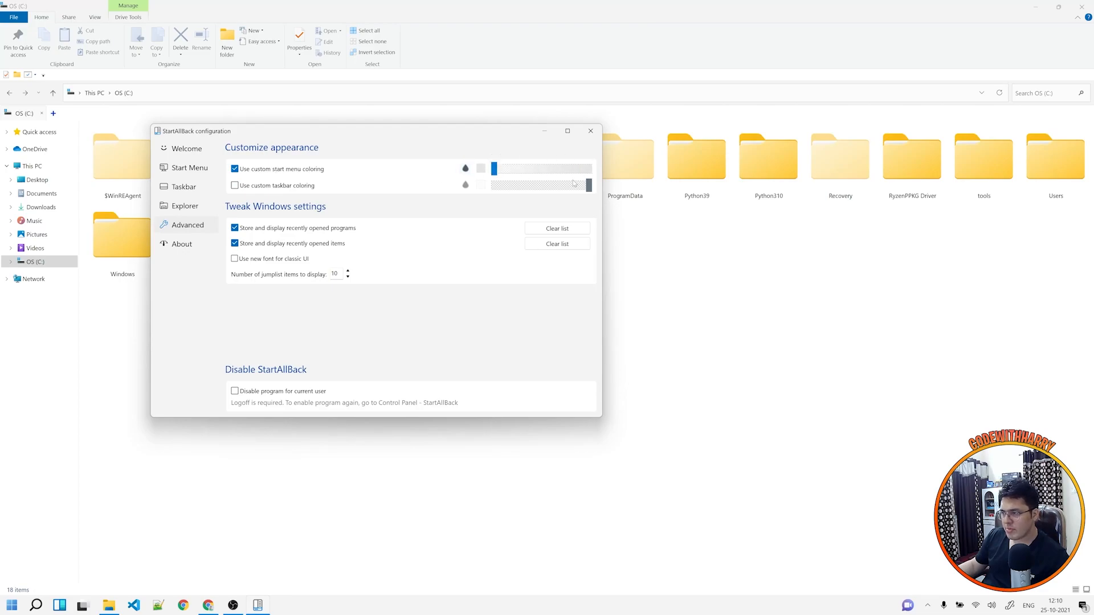
Enable custom taskbar coloring at its lowest opacity and check the taskbar against the bare desktop.
{"action": "left_click", "coordinate": [282, 188]}
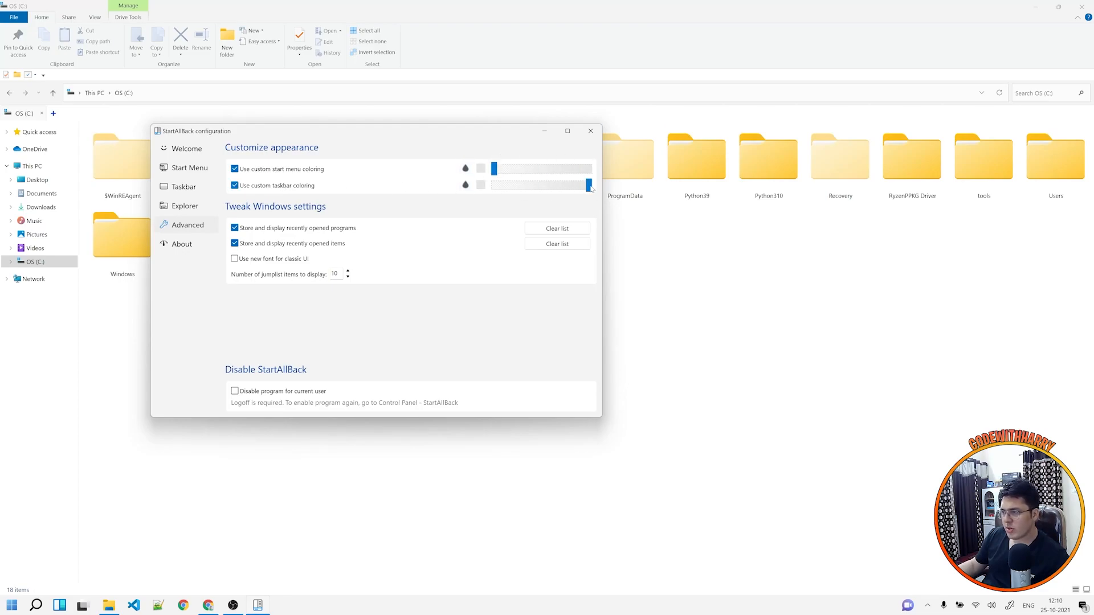
{"action": "left_click_drag", "start_coordinate": [588, 186], "coordinate": [446, 174]}
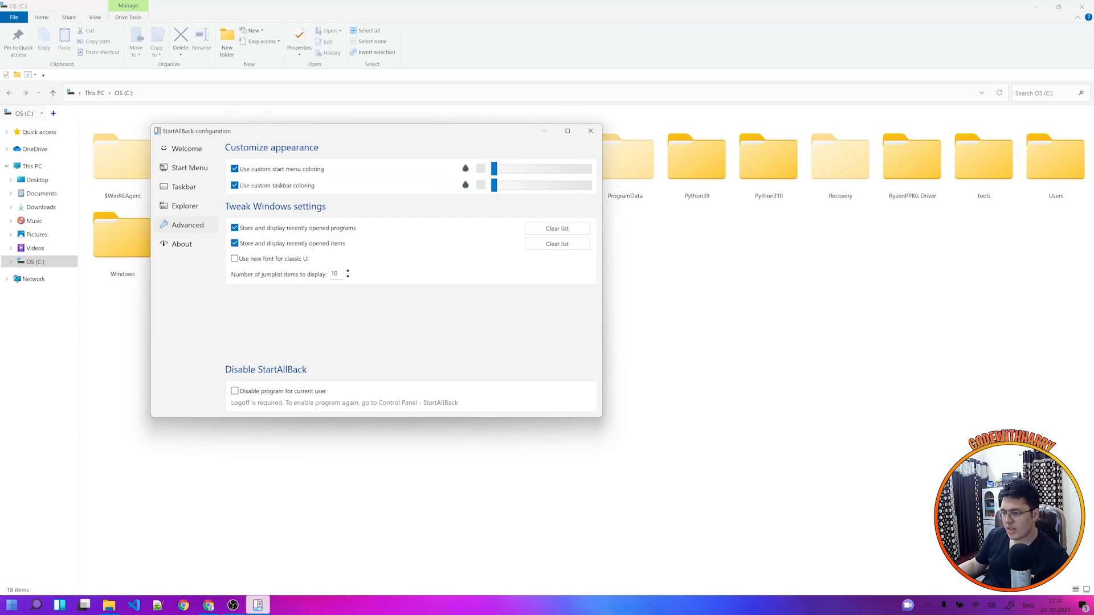
{"action": "left_click", "coordinate": [1092, 605]}
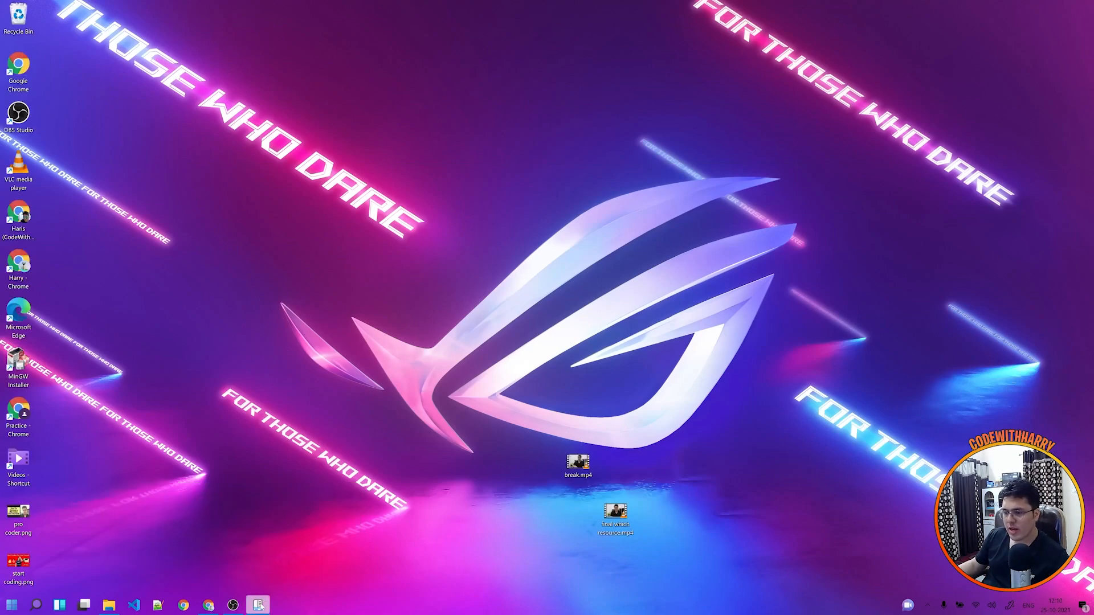
{"action": "left_click", "coordinate": [258, 605]}
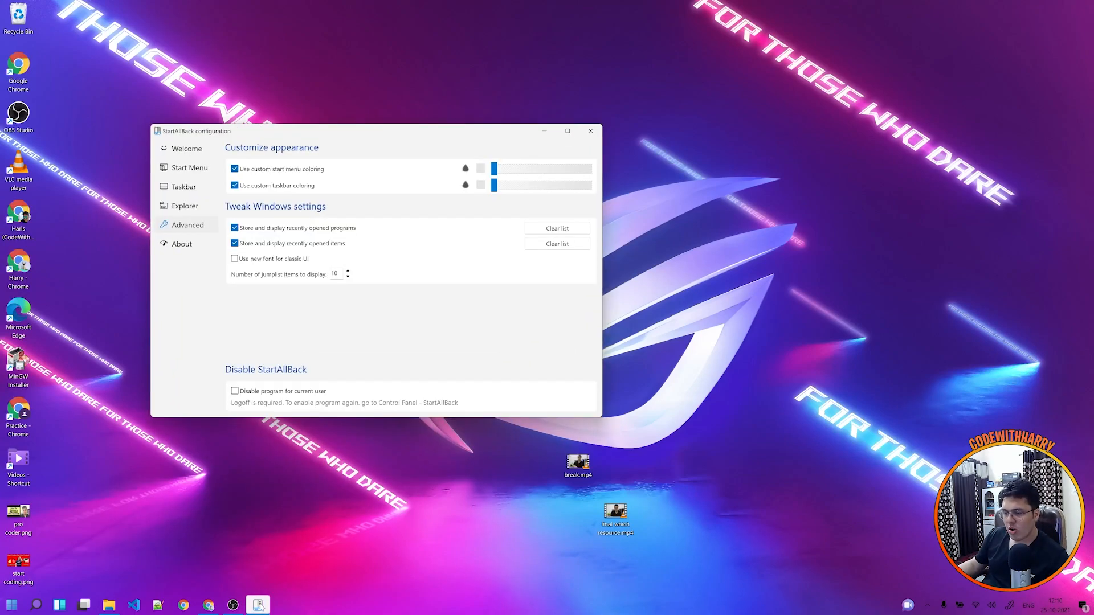
Check the taskbar beneath the startallback.com page in Chrome, and set the custom taskbar coloring to full opacity in StartAllBack.
{"action": "left_click", "coordinate": [208, 605]}
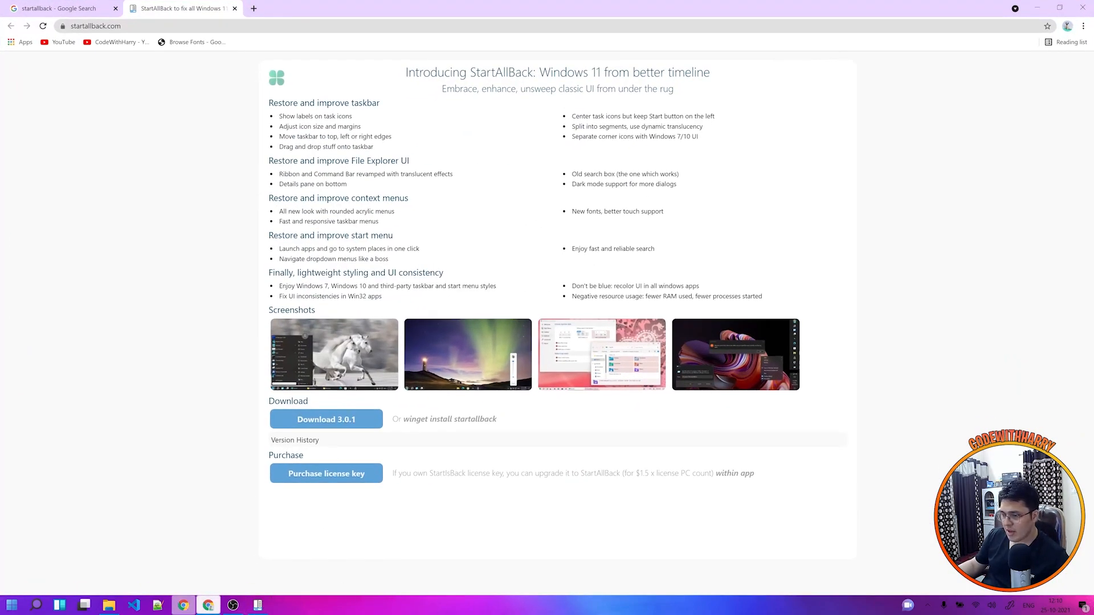
{"action": "left_click", "coordinate": [258, 605]}
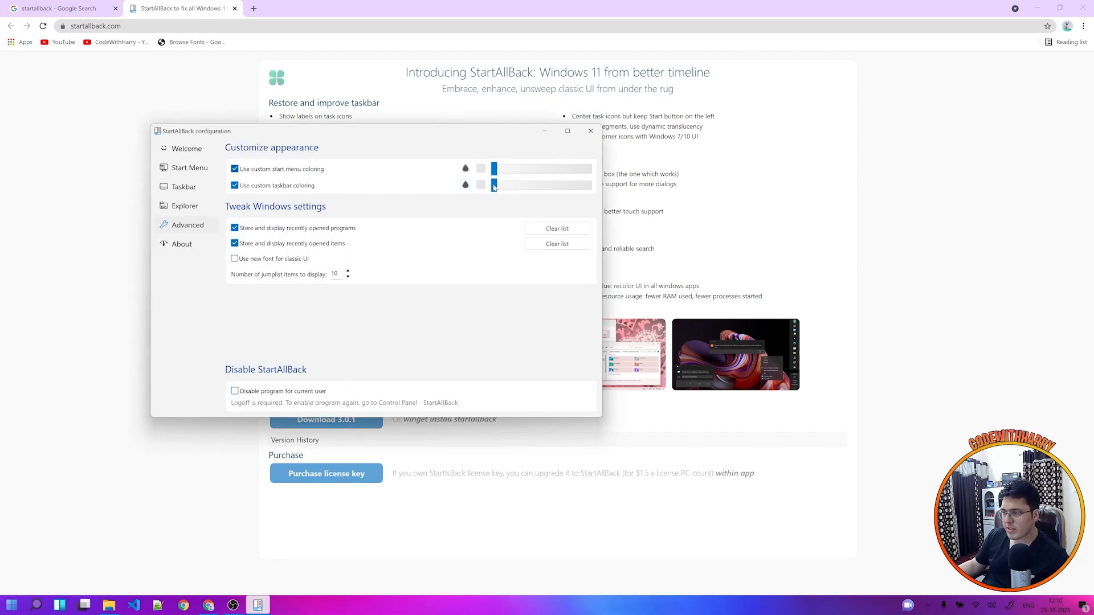
{"action": "left_click_drag", "start_coordinate": [493, 185], "coordinate": [654, 184]}
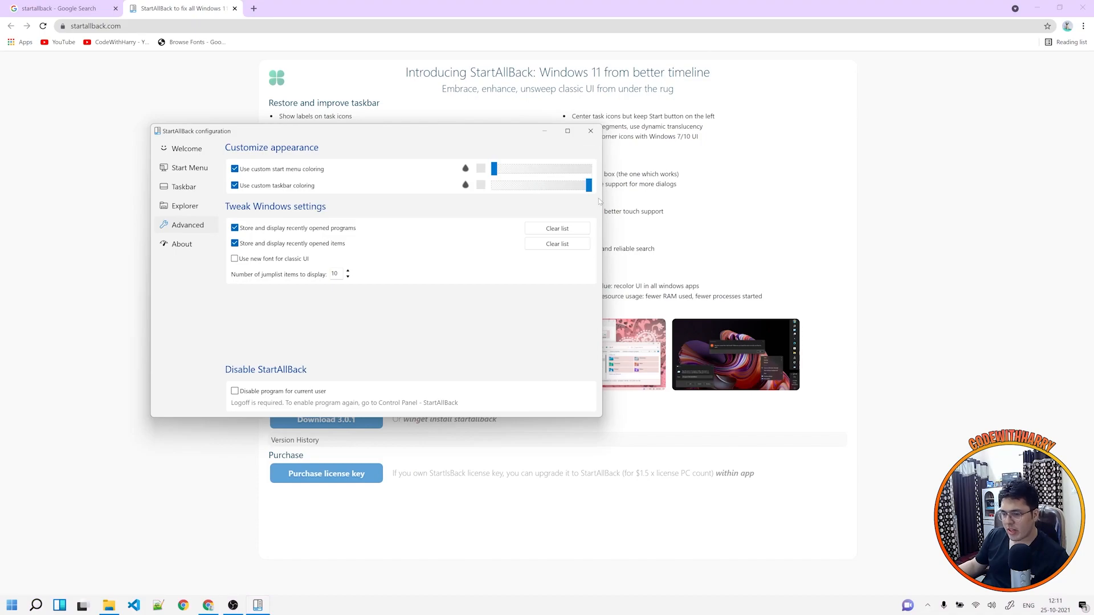